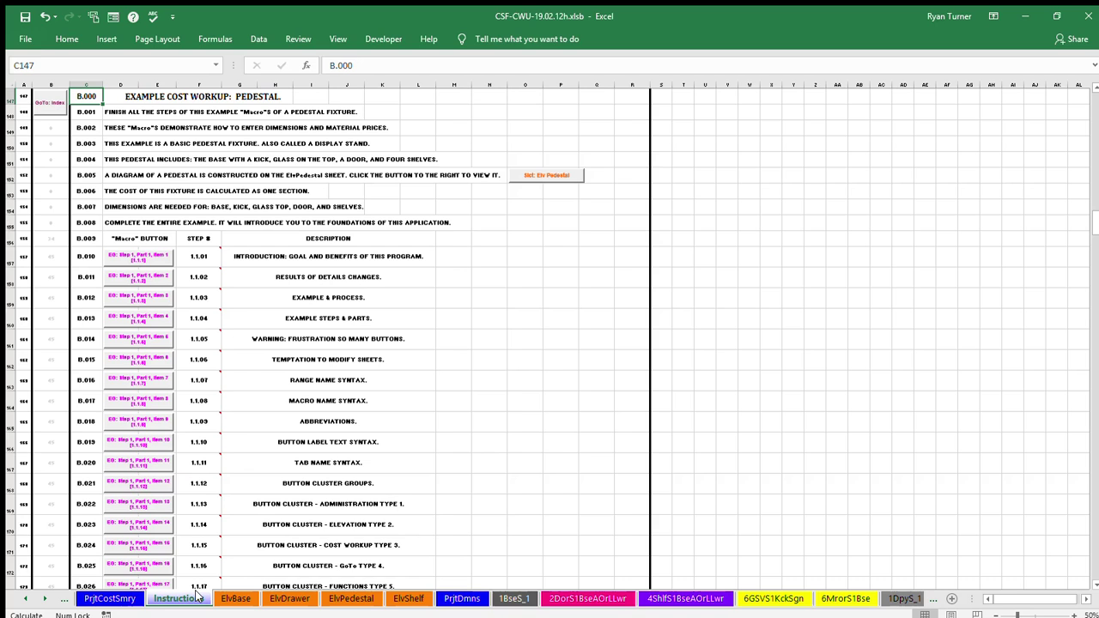
Jump from the index to the pedestal example's 2.3.01 door-price comment on the Instructions sheet.
{"action": "key", "text": "ctrl+Home"}
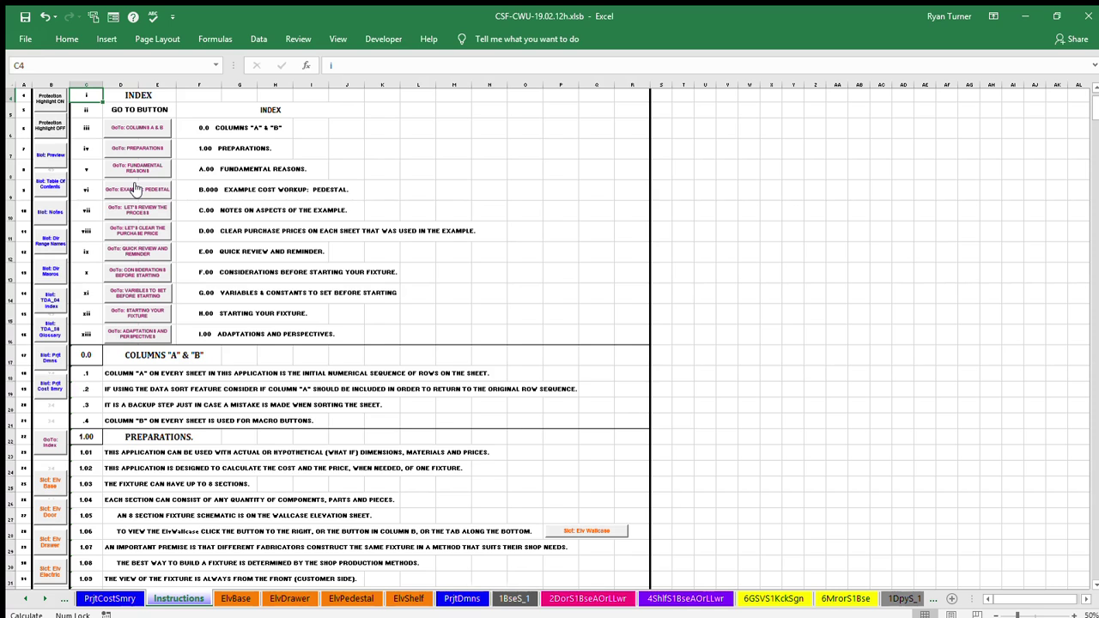
{"action": "left_click", "coordinate": [135, 189]}
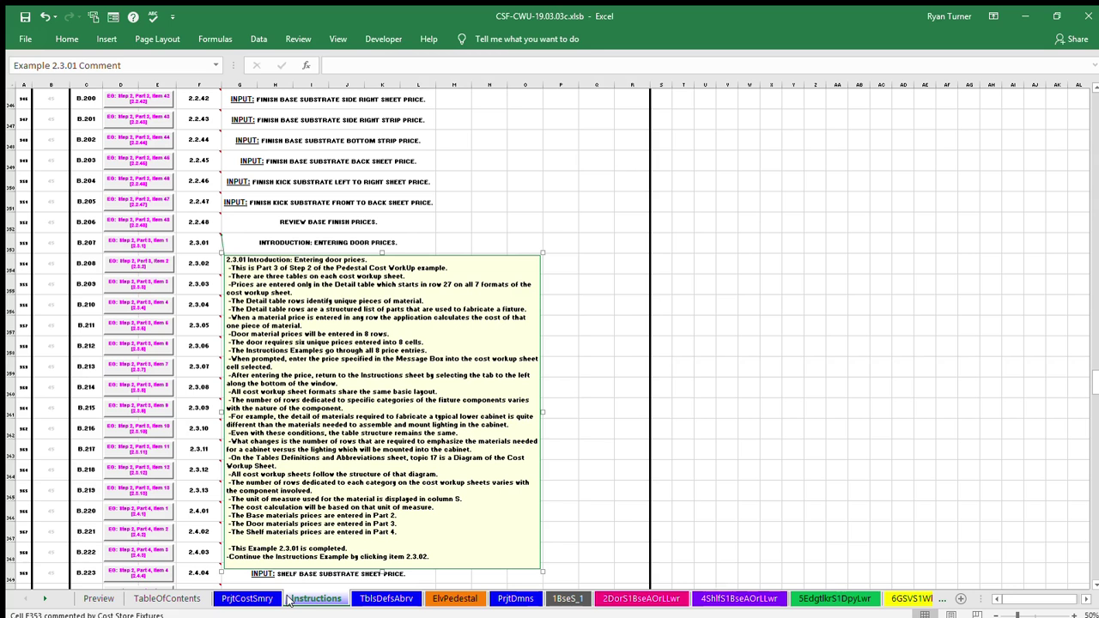
Open the 2DorS1BseAOrLLwr door base workup sheet with its detail, category and summary totals.
{"action": "left_click", "coordinate": [640, 598]}
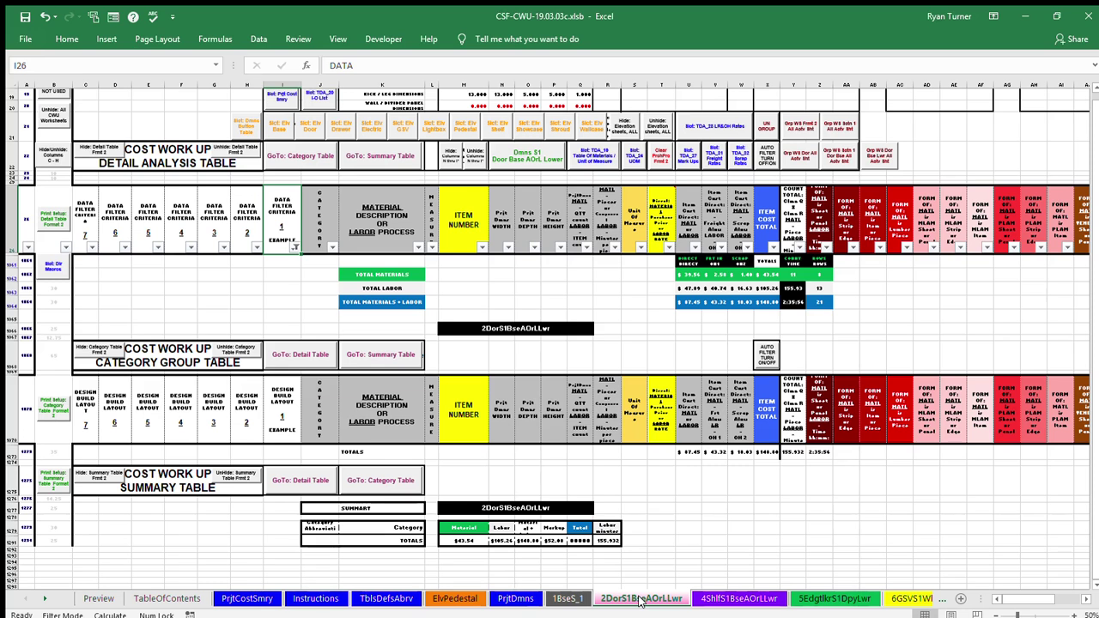
Go back to the Instructions sheet's example 2.3.01 note on door prices.
{"action": "left_click", "coordinate": [309, 598]}
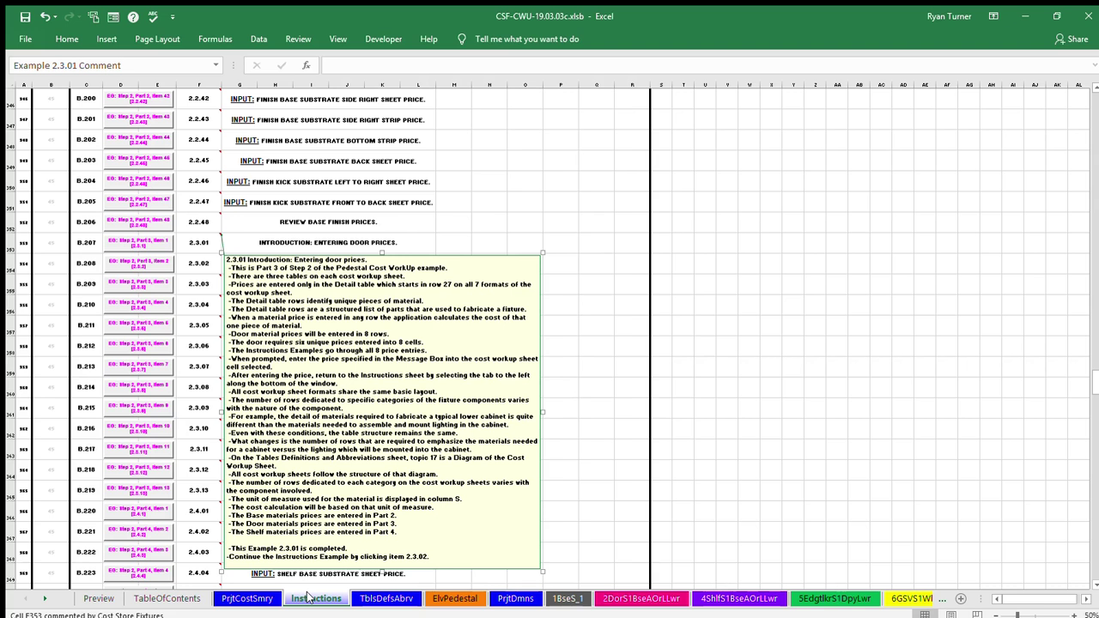
Open the 1BseS_1 sheet showing the pedestal example's material, labor and cost rows.
{"action": "left_click", "coordinate": [558, 598]}
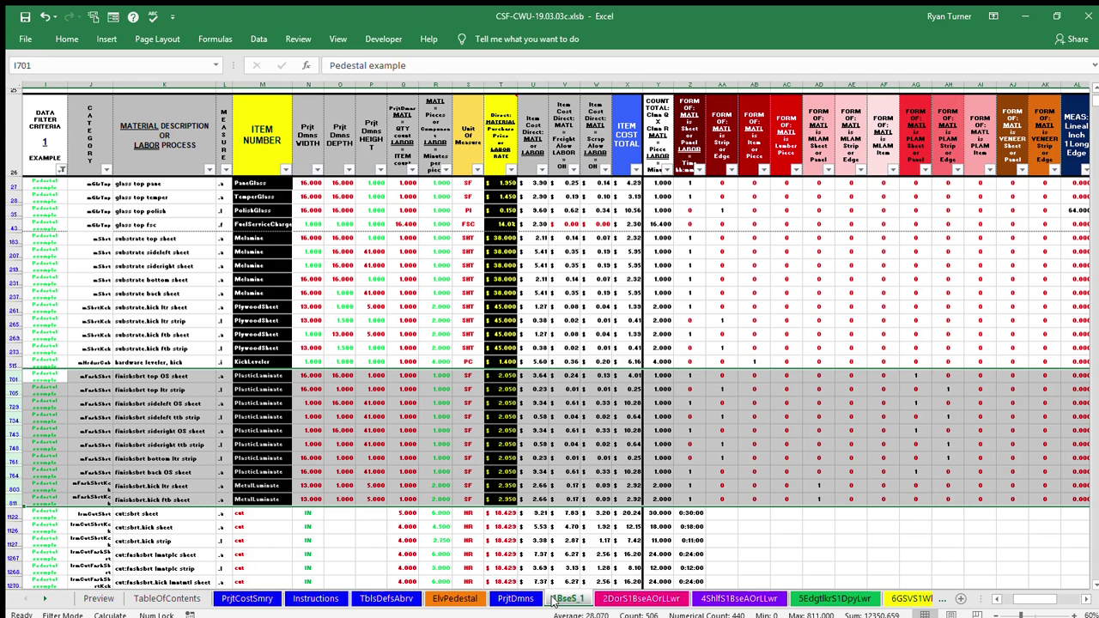
View the CWU diagram on TblsDefsAbrv, then open the 2DorS1BseAOrLLwr cost workup sheet.
{"action": "left_click", "coordinate": [374, 599]}
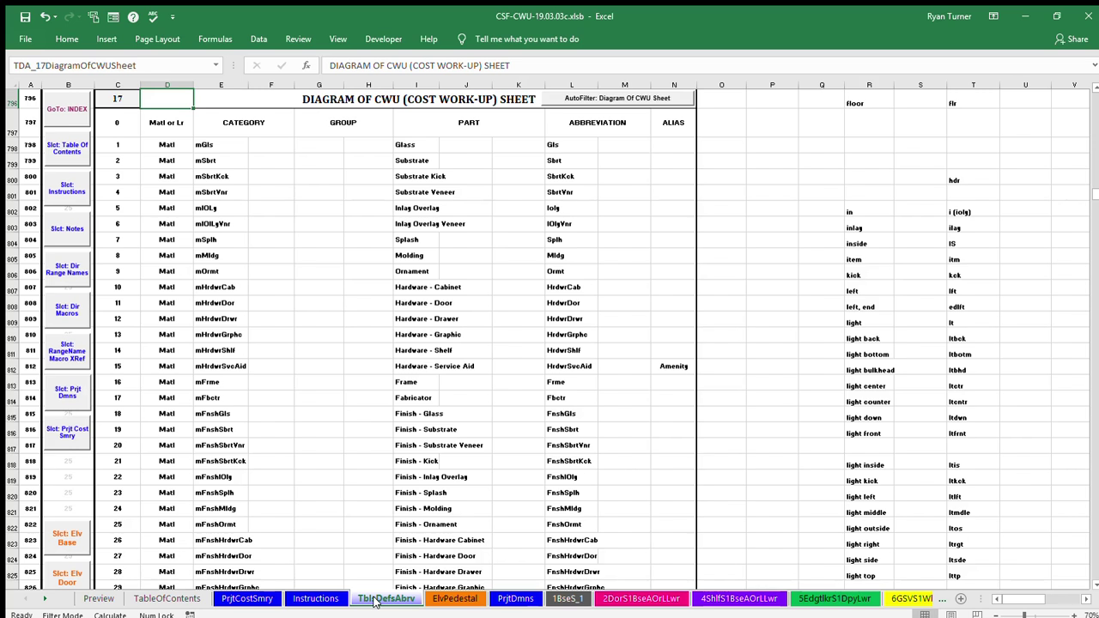
{"action": "left_click", "coordinate": [663, 600]}
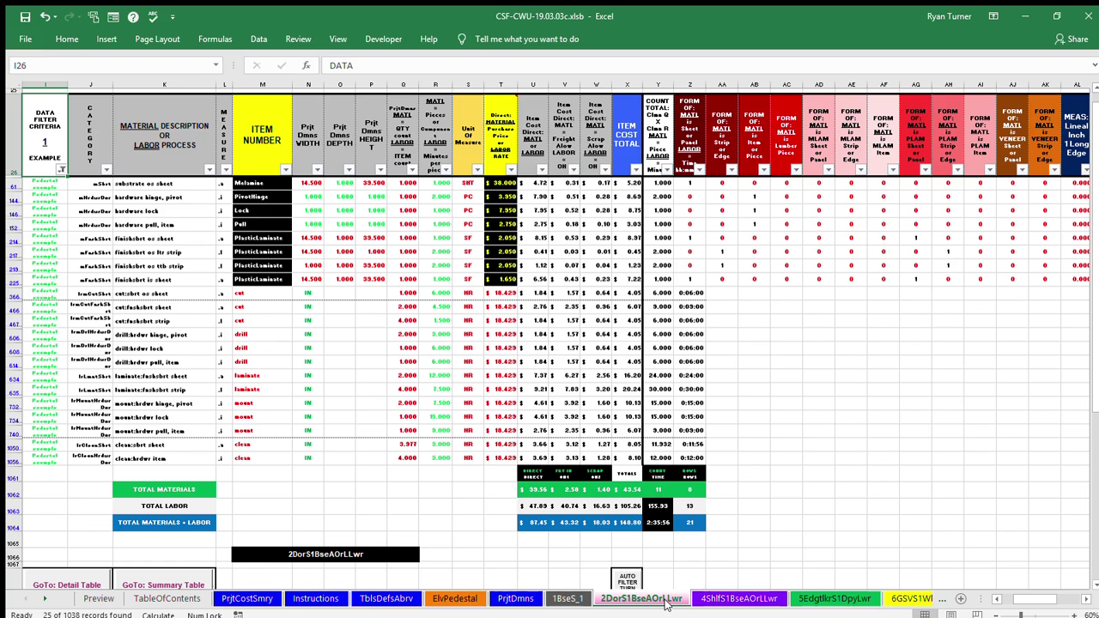
Move through 1BseS_1 and 2DorS1BseAOrLLwr to the 4ShlfS1BseAOrLLwr shelf cost workup sheet.
{"action": "left_click", "coordinate": [566, 600]}
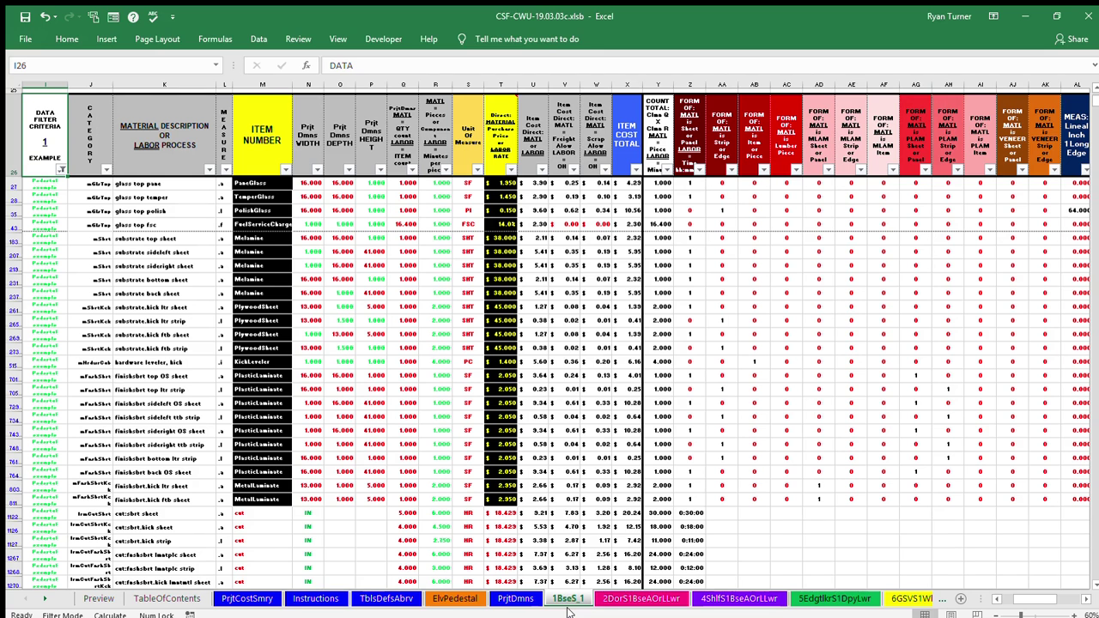
{"action": "left_click", "coordinate": [641, 600]}
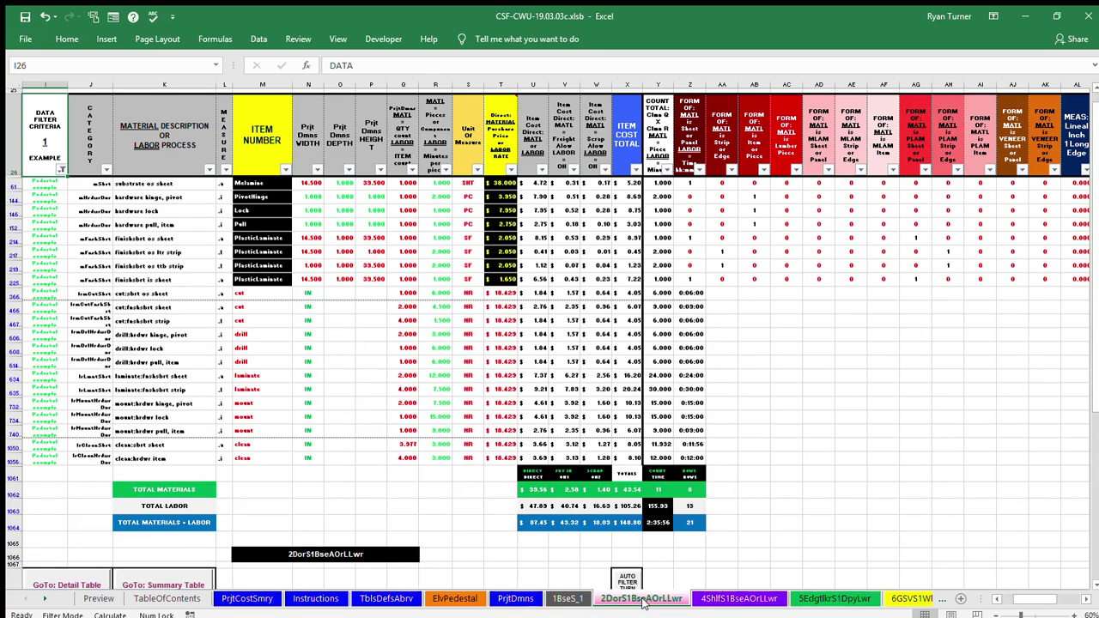
{"action": "left_click", "coordinate": [775, 600]}
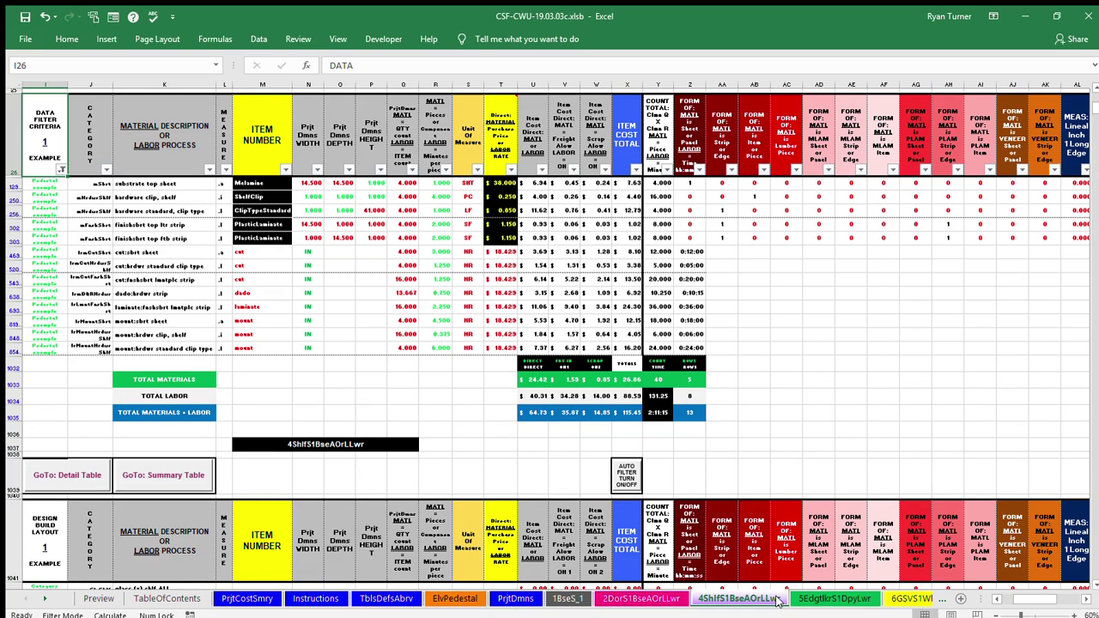
Return to the Instructions sheet's 2.3.01 comment on entering door prices.
{"action": "left_click", "coordinate": [296, 599]}
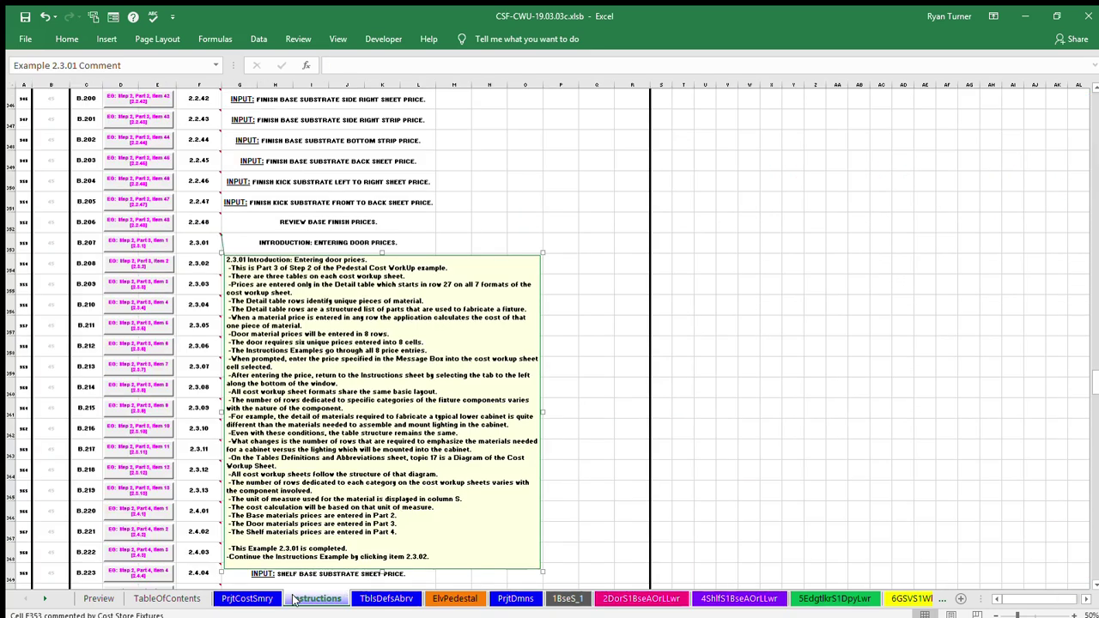